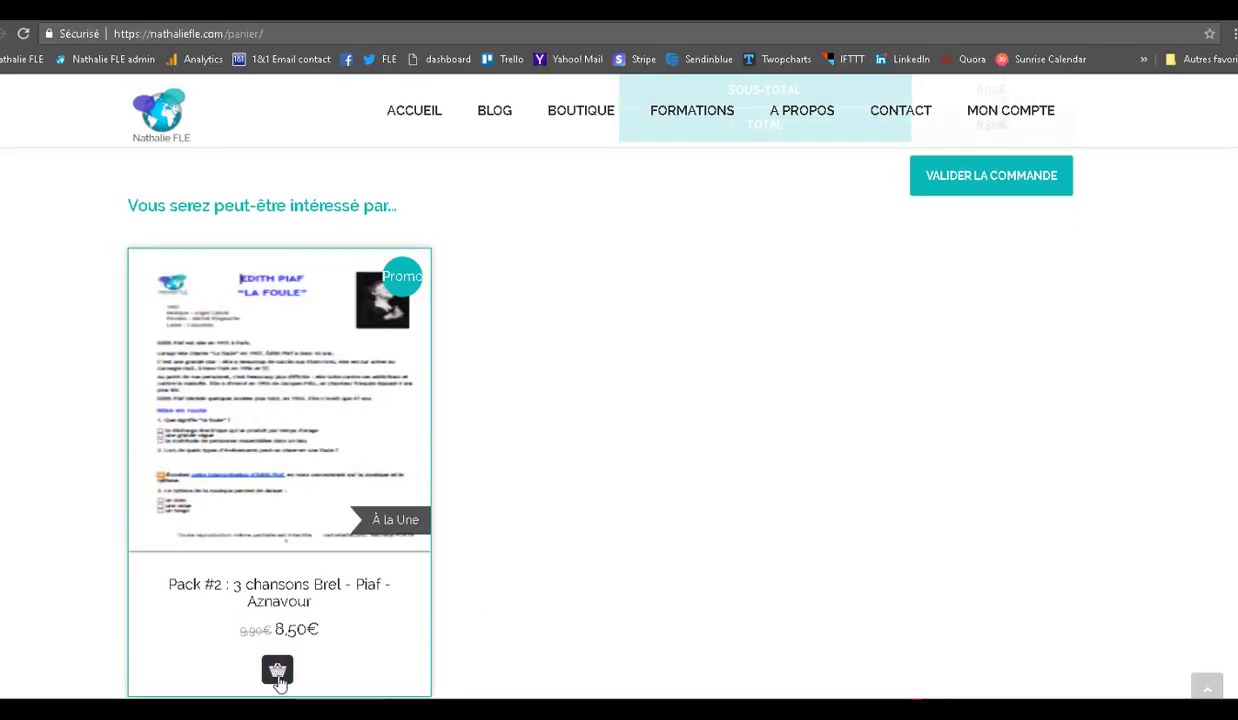
- Add Pack #2 : 3 chansons Brel - Piaf - Aznavour to the cart and check the 17,00€ total
{"action": "left_click", "coordinate": [278, 672]}
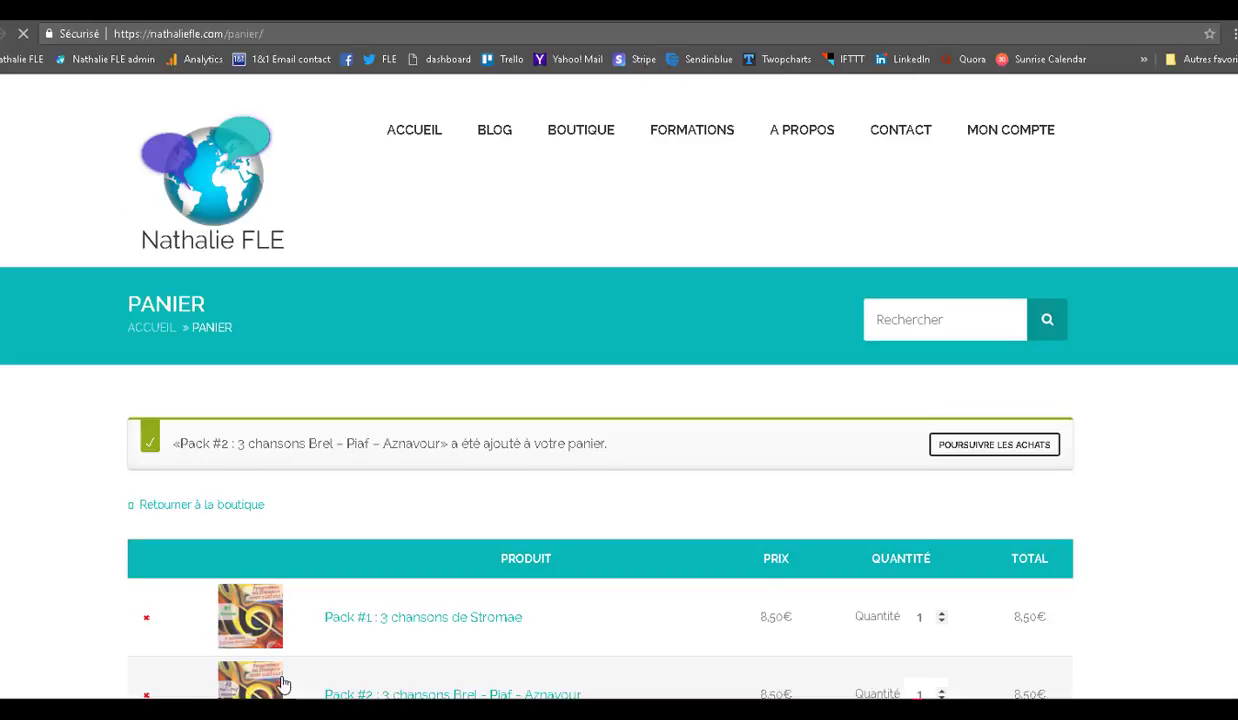
{"action": "scroll", "coordinate": [600, 450], "scroll_direction": "down", "scroll_amount": 2}
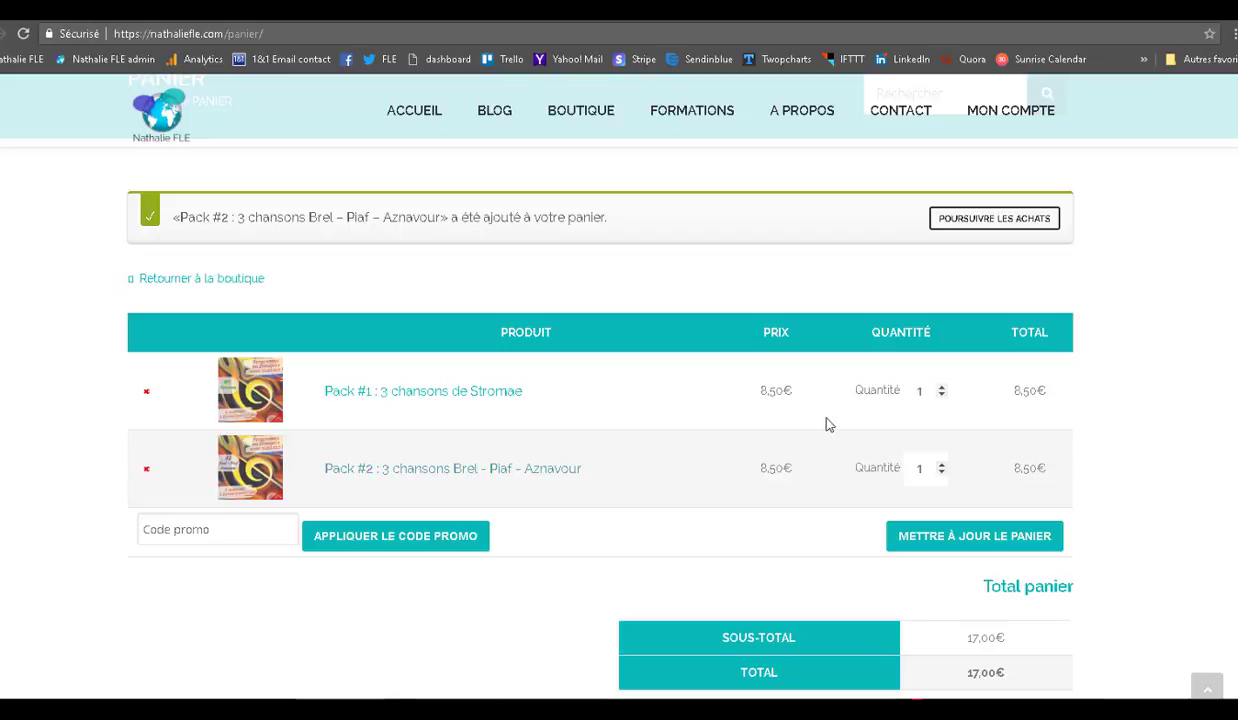
{"action": "left_click", "coordinate": [941, 387]}
{"action": "left_click", "coordinate": [941, 387]}
{"action": "left_click", "coordinate": [970, 546]}
{"action": "left_click", "coordinate": [970, 546]}
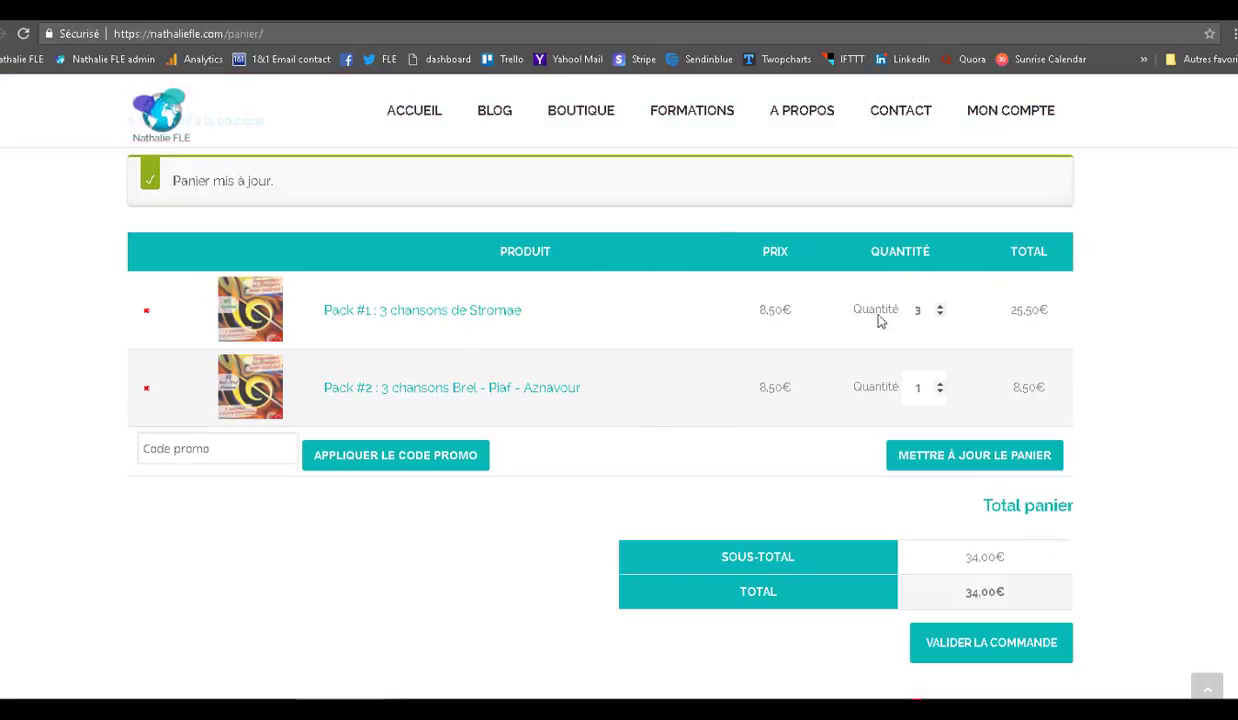
{"action": "left_click", "coordinate": [940, 315]}
{"action": "left_click", "coordinate": [940, 315]}
{"action": "left_click", "coordinate": [995, 468]}
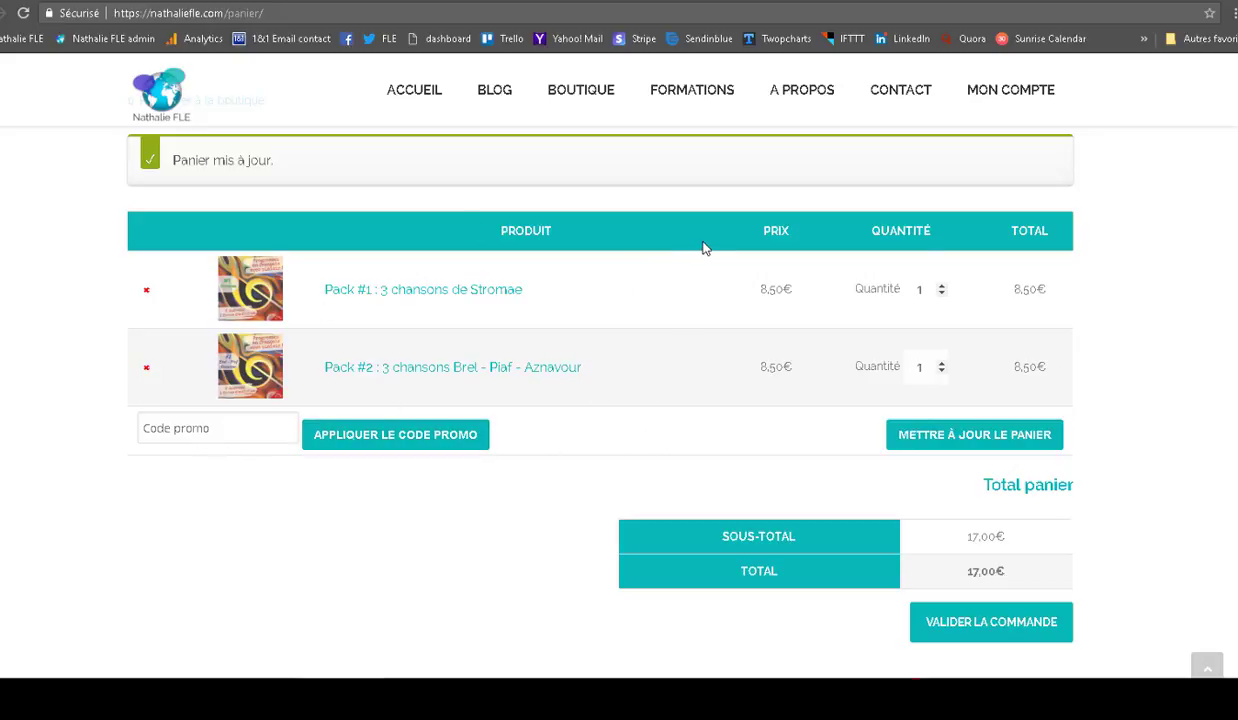
- Apply promo code 2PACKSCHANSONS for 4,25€ off, bringing the total to 12,75€, and proceed to checkout
{"action": "left_click", "coordinate": [159, 435]}
{"action": "left_click", "coordinate": [175, 455]}
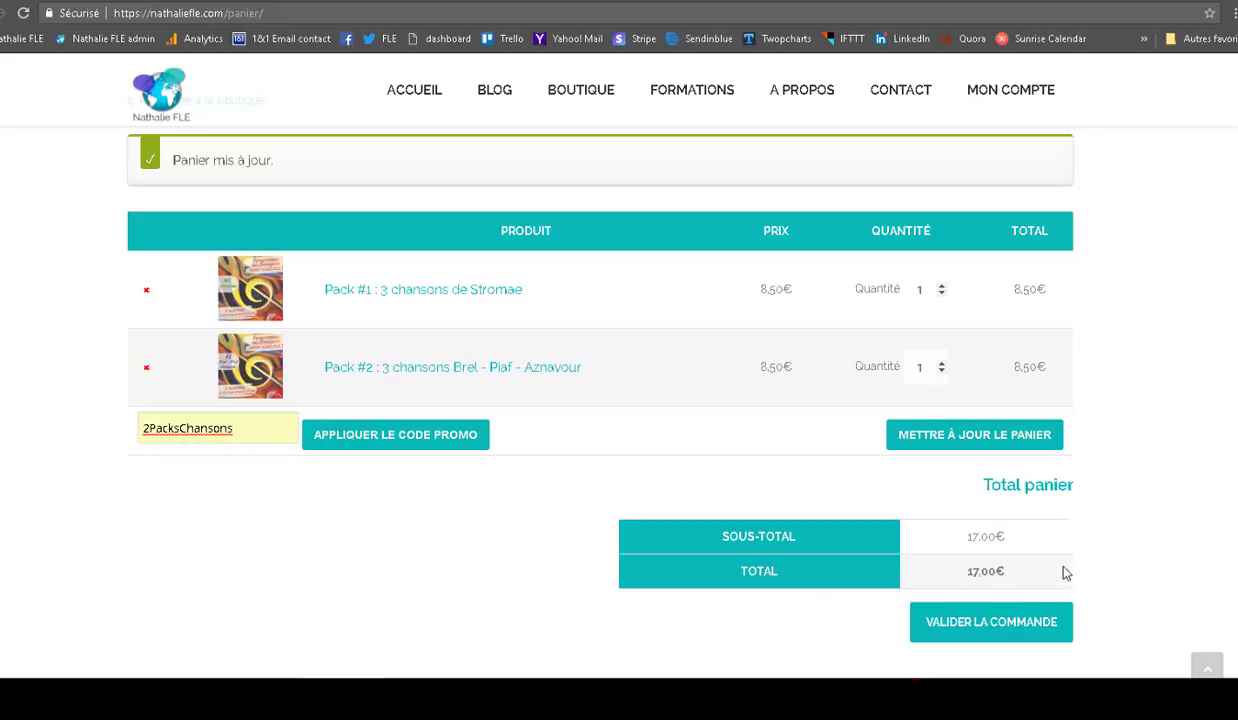
{"action": "left_click", "coordinate": [392, 446]}
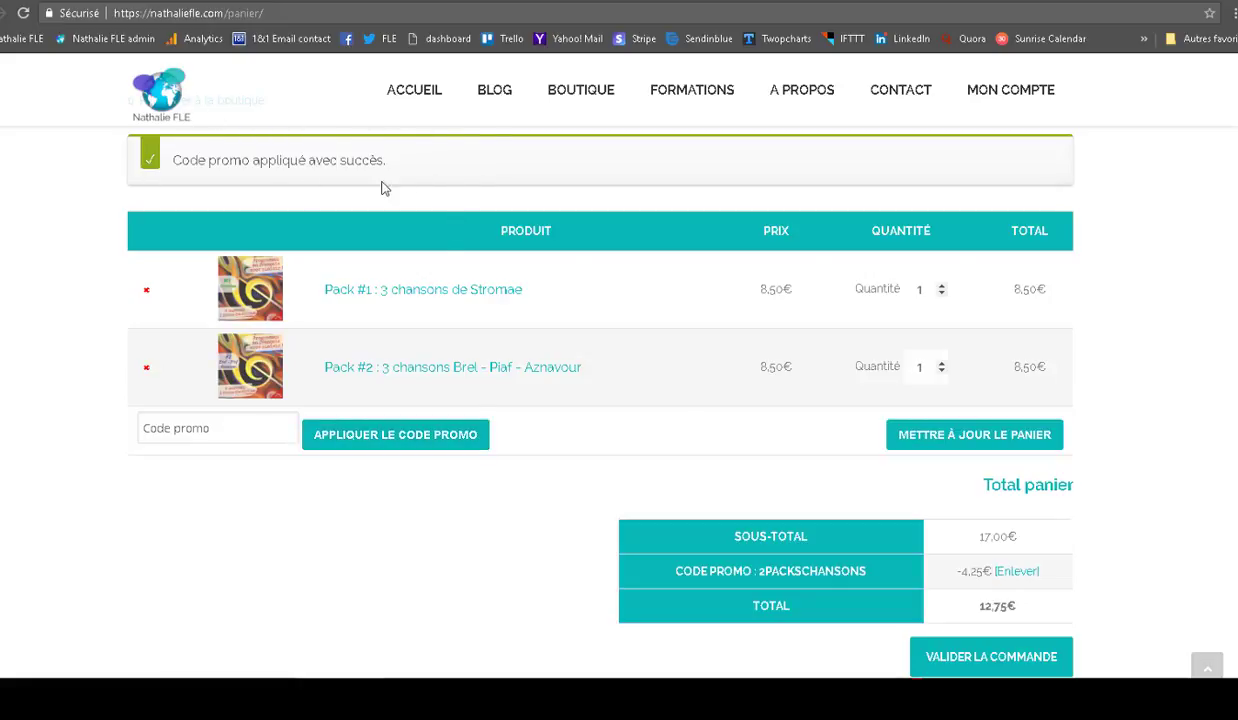
{"action": "scroll", "coordinate": [1047, 380], "scroll_direction": "down", "scroll_amount": 1}
{"action": "scroll", "coordinate": [1047, 420], "scroll_direction": "down", "scroll_amount": 1}
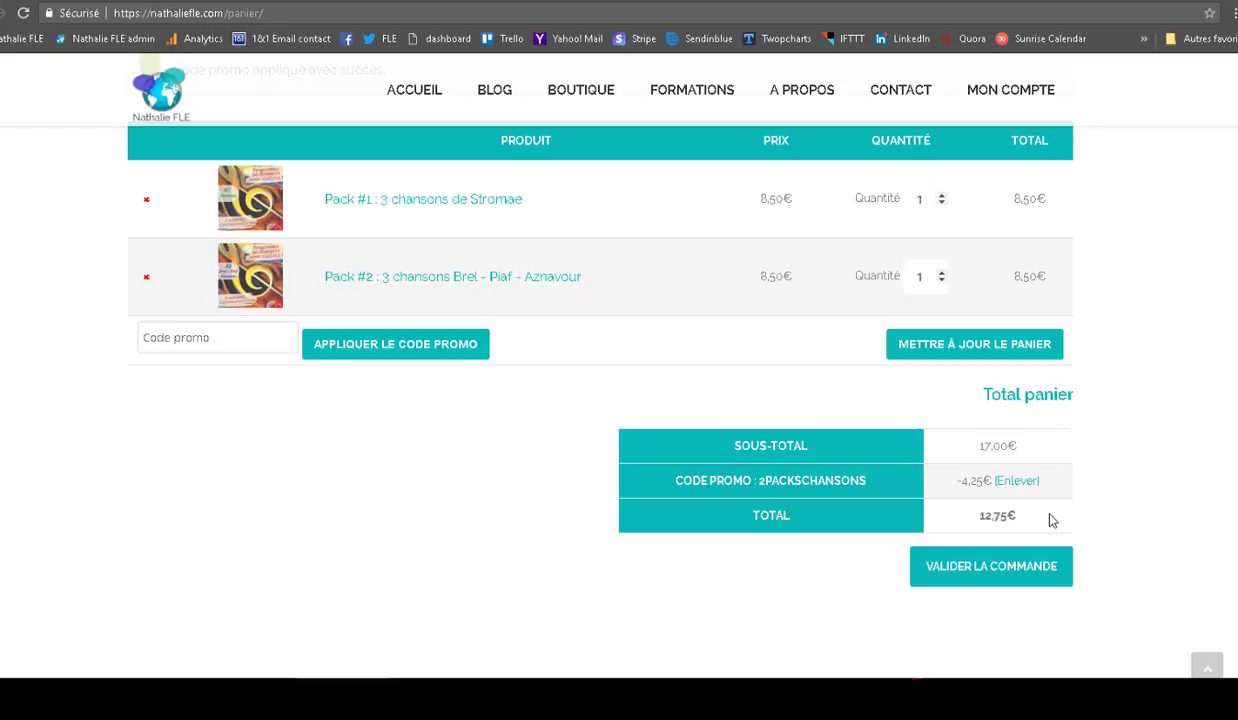
{"action": "scroll", "coordinate": [600, 400], "scroll_direction": "up", "scroll_amount": 1}
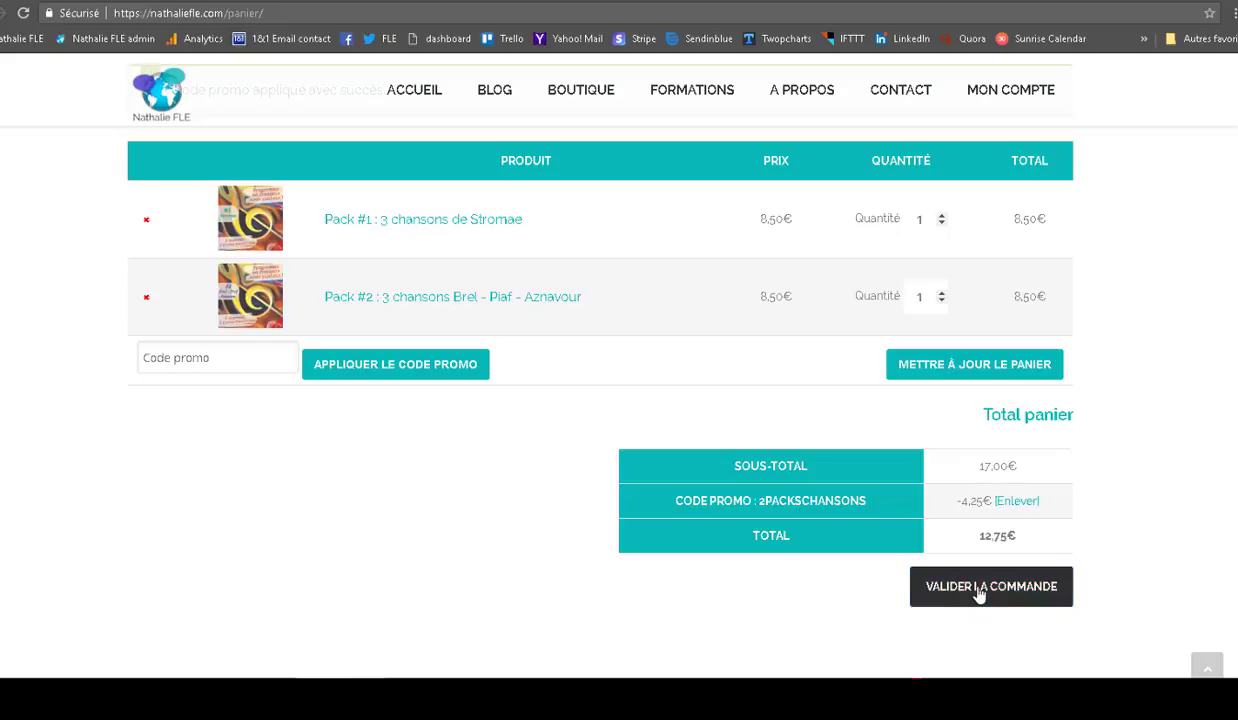
{"action": "left_click", "coordinate": [980, 594]}
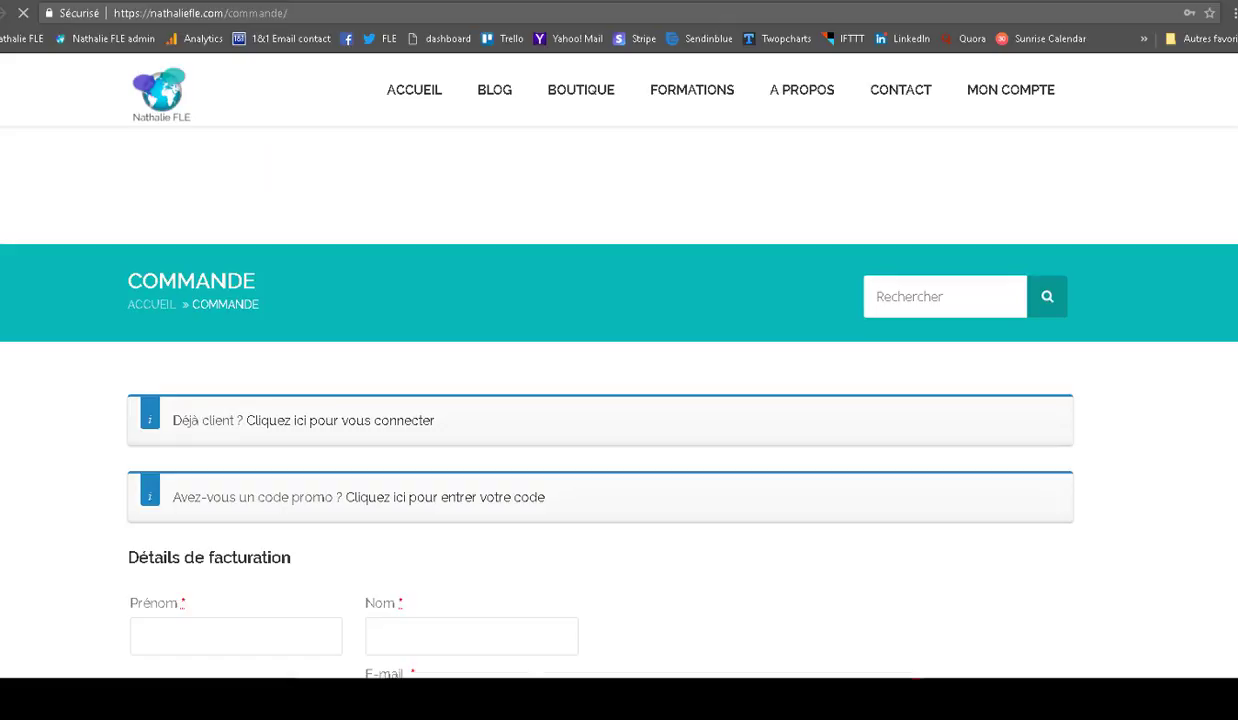
- Scroll the checkout page down to the Votre commande order summary
{"action": "scroll", "coordinate": [600, 450], "scroll_direction": "down", "scroll_amount": 2}
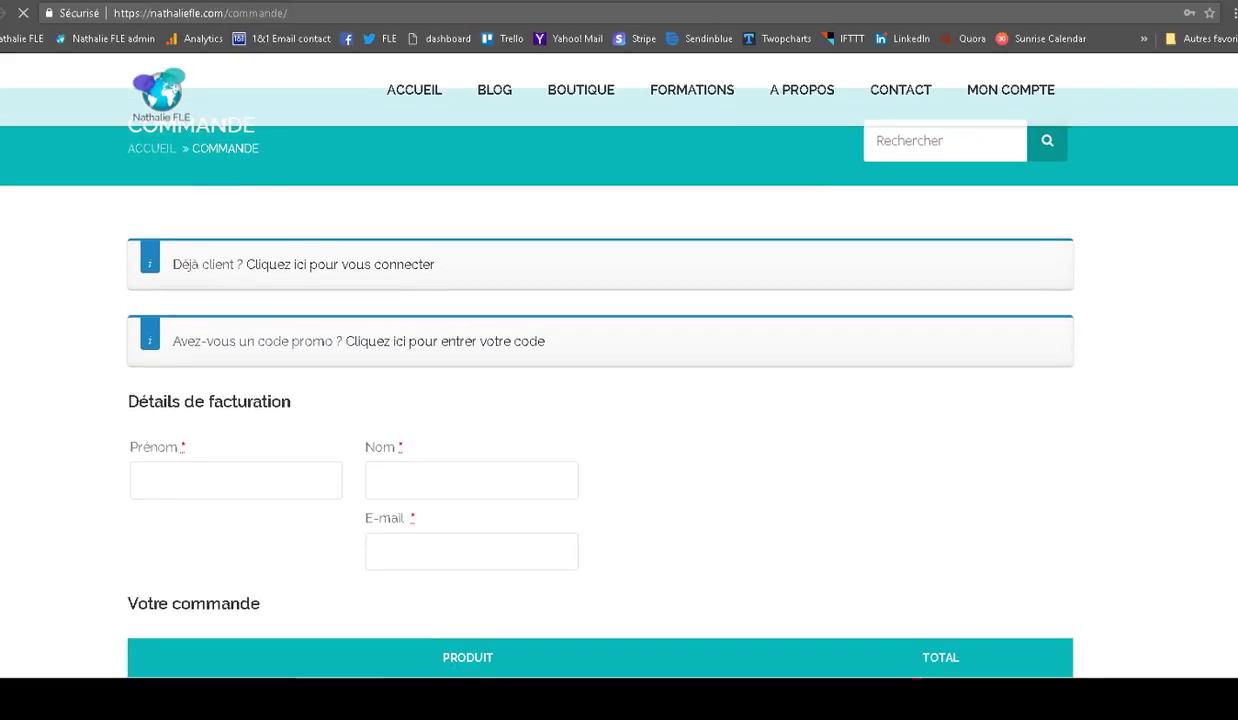
{"action": "scroll", "coordinate": [600, 400], "scroll_direction": "down", "scroll_amount": 1}
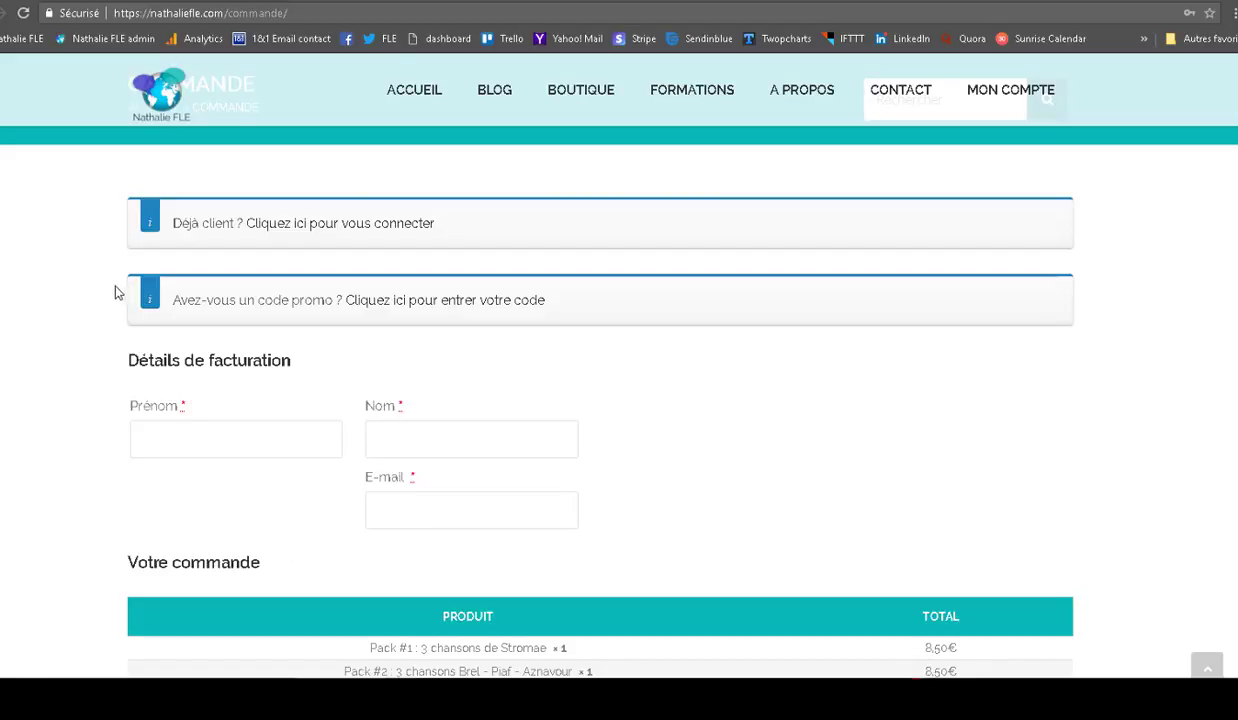
- Expand the checkout's promo-code entry form and the returning-customer login form
{"action": "left_click", "coordinate": [533, 309]}
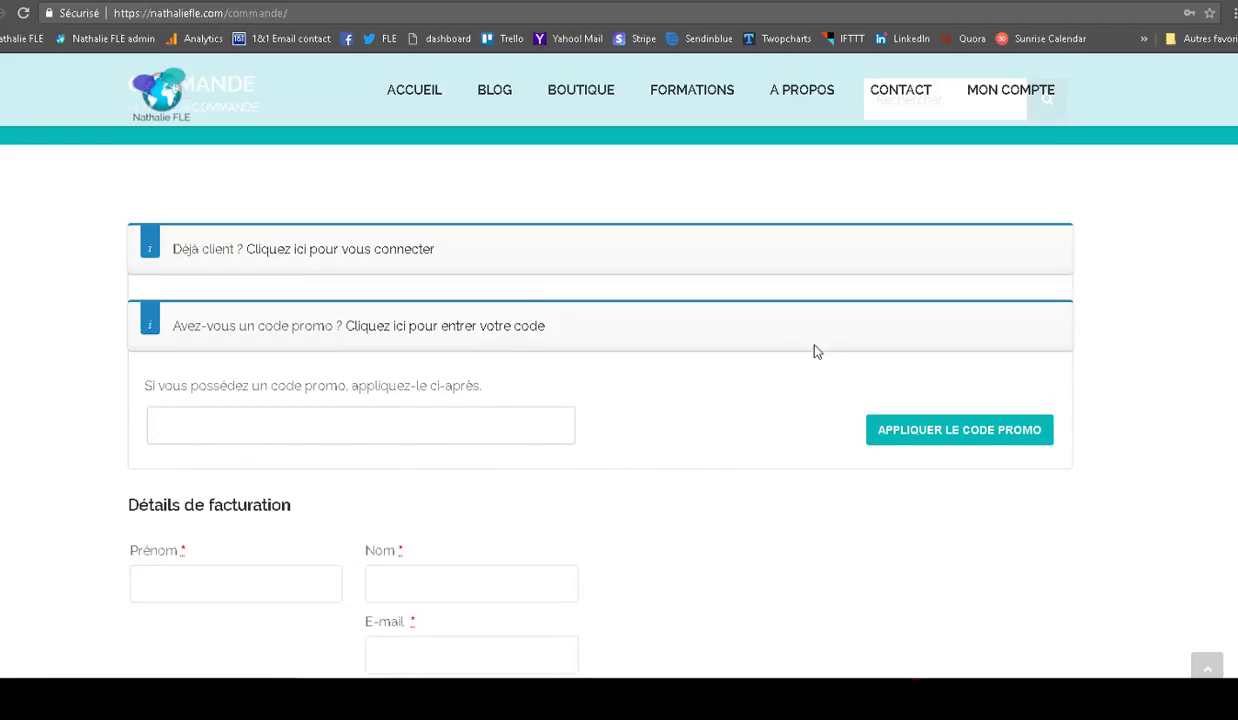
{"action": "scroll", "coordinate": [600, 400], "scroll_direction": "down", "scroll_amount": 1}
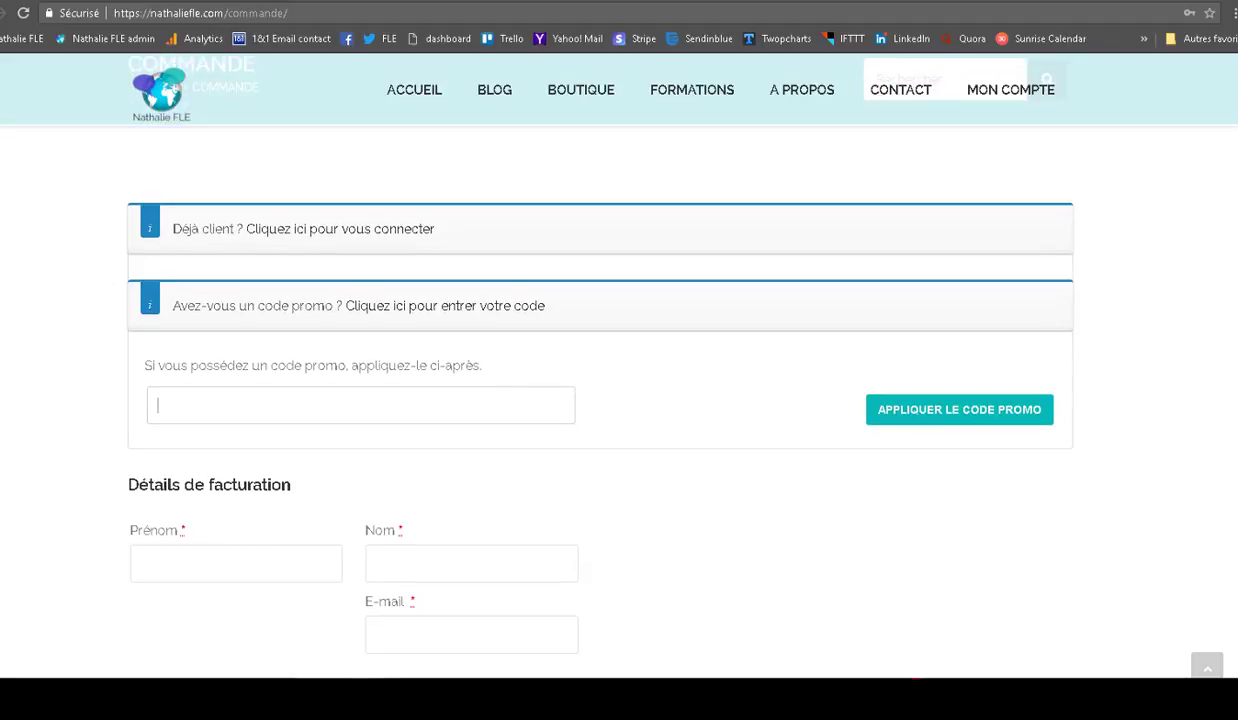
{"action": "scroll", "coordinate": [600, 400], "scroll_direction": "down", "scroll_amount": 4}
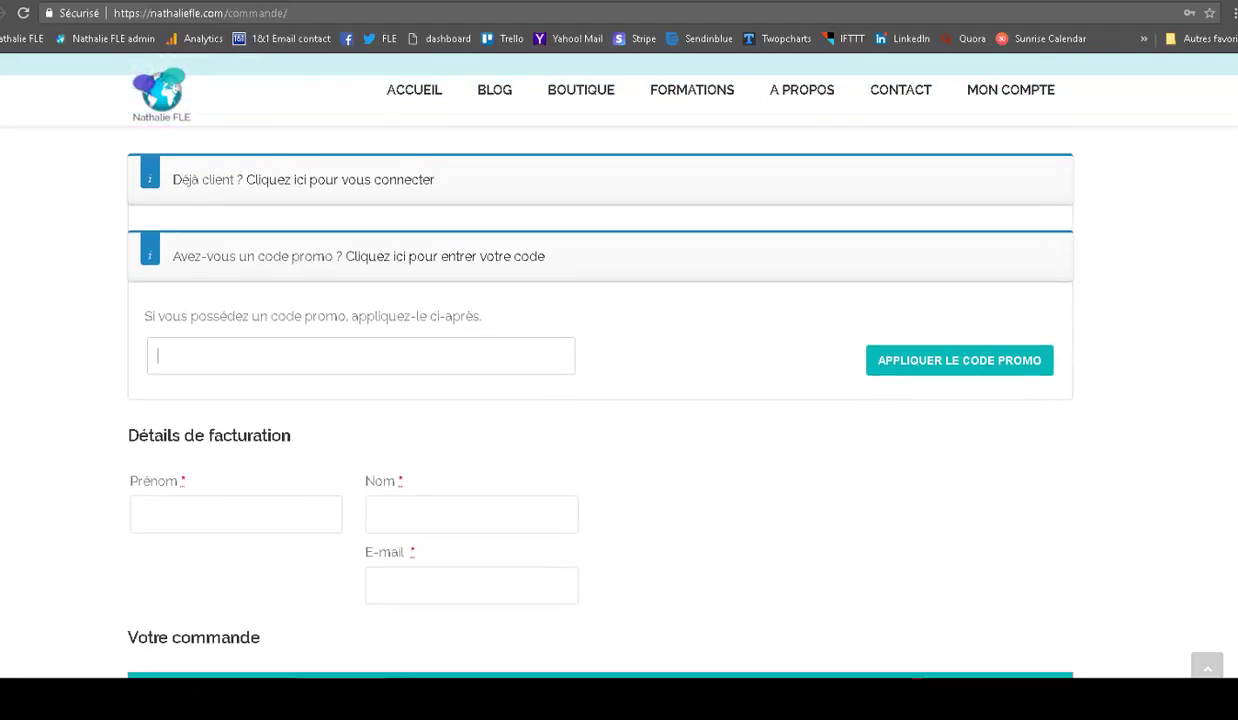
{"action": "scroll", "coordinate": [216, 442], "scroll_direction": "down", "scroll_amount": 1}
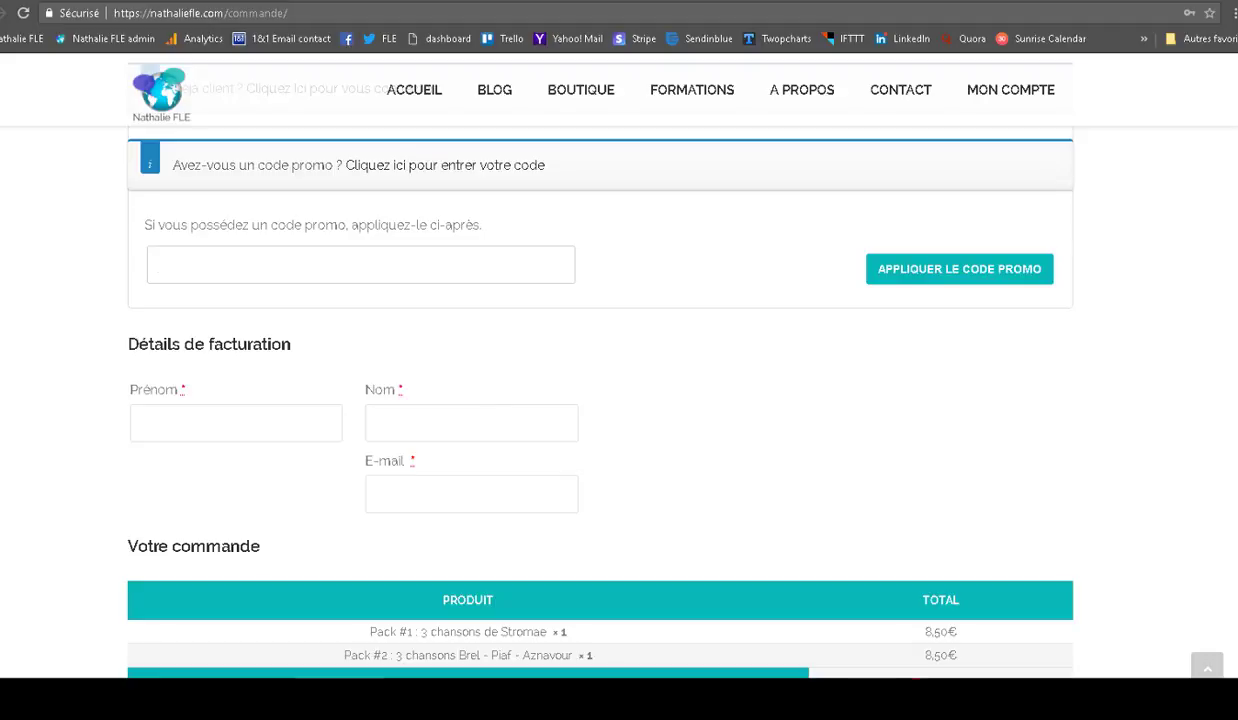
{"action": "scroll", "coordinate": [600, 360], "scroll_direction": "up", "scroll_amount": 2}
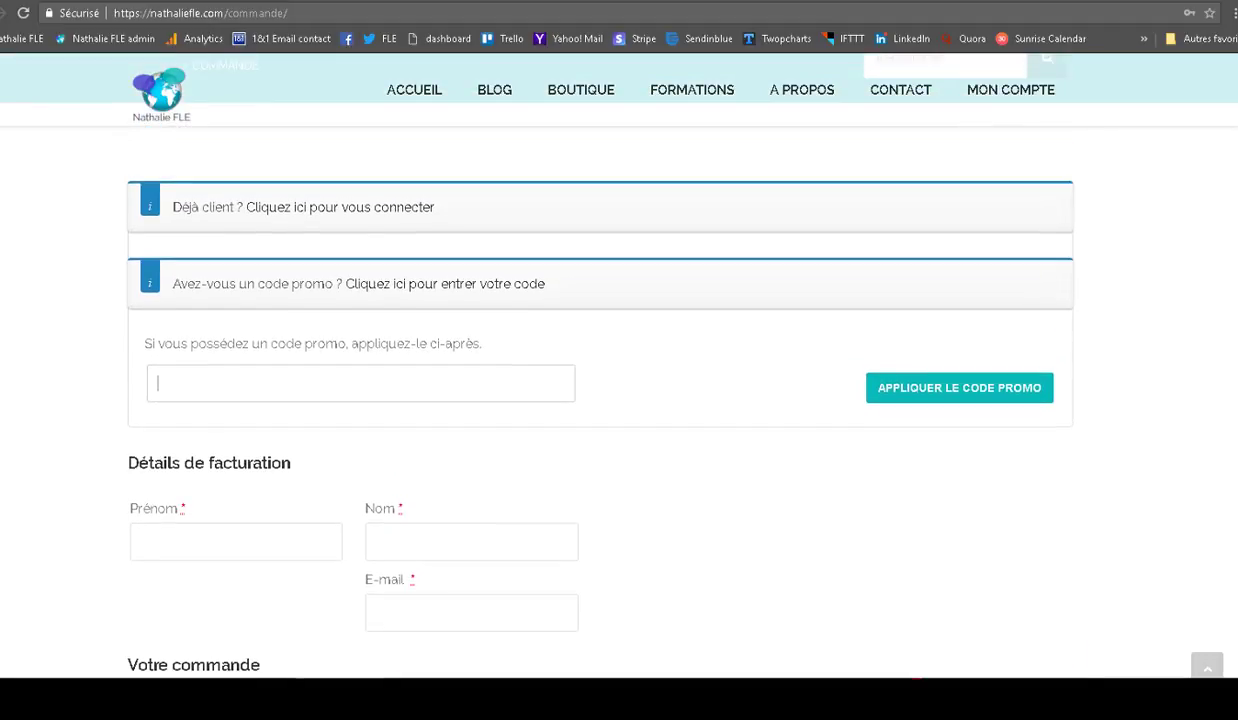
{"action": "left_click", "coordinate": [374, 212]}
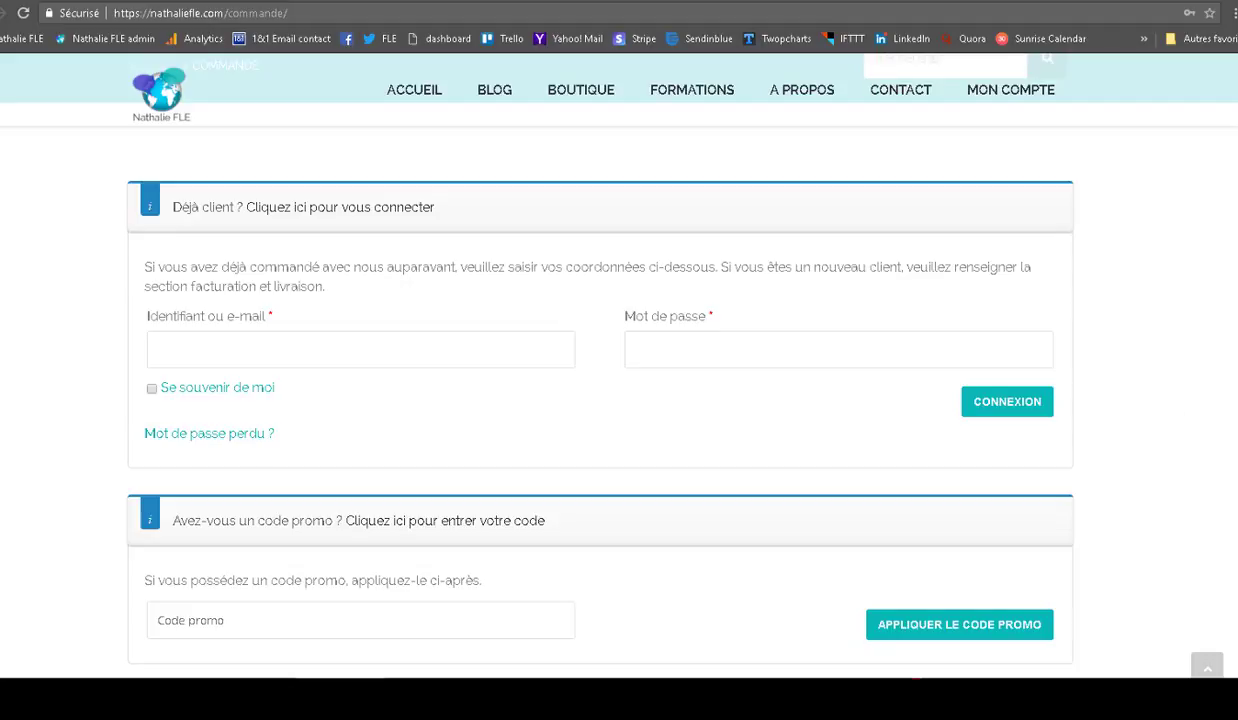
- Scroll to the order summary showing the 4,25€ 2PACKSCHANSONS discount and 12,75€ total
{"action": "scroll", "coordinate": [600, 400], "scroll_direction": "down", "scroll_amount": 3}
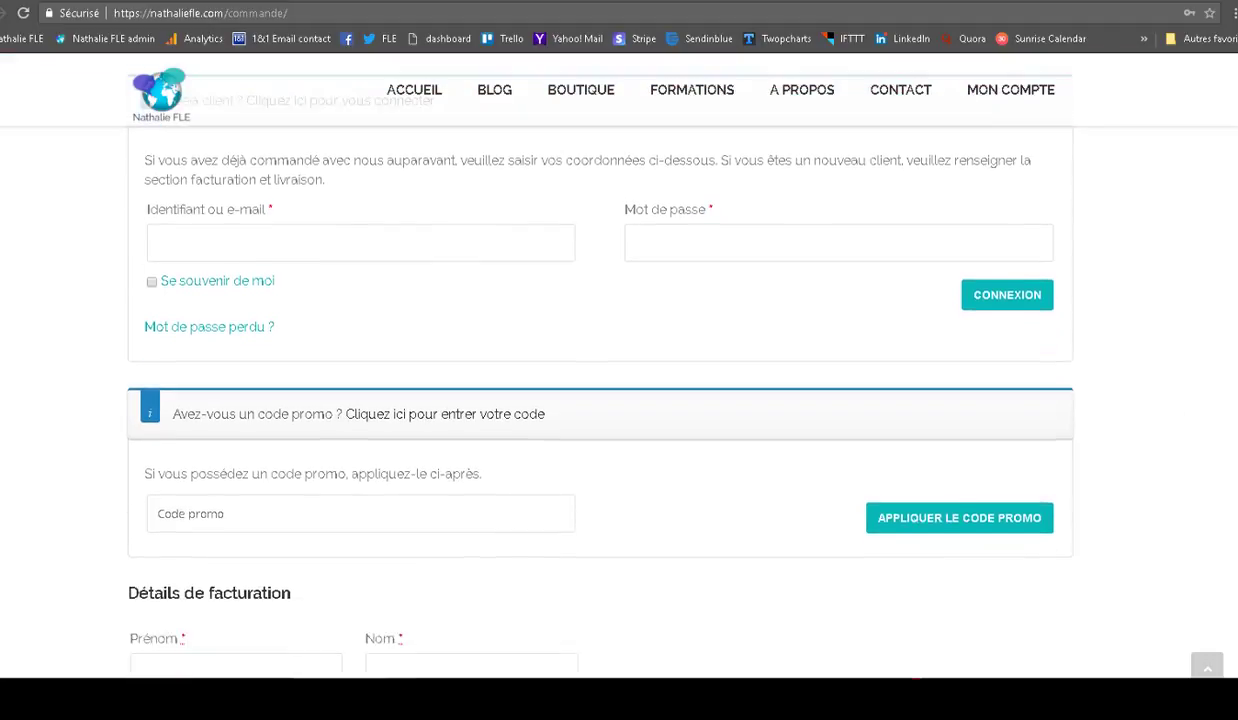
{"action": "scroll", "coordinate": [303, 282], "scroll_direction": "down", "scroll_amount": 2}
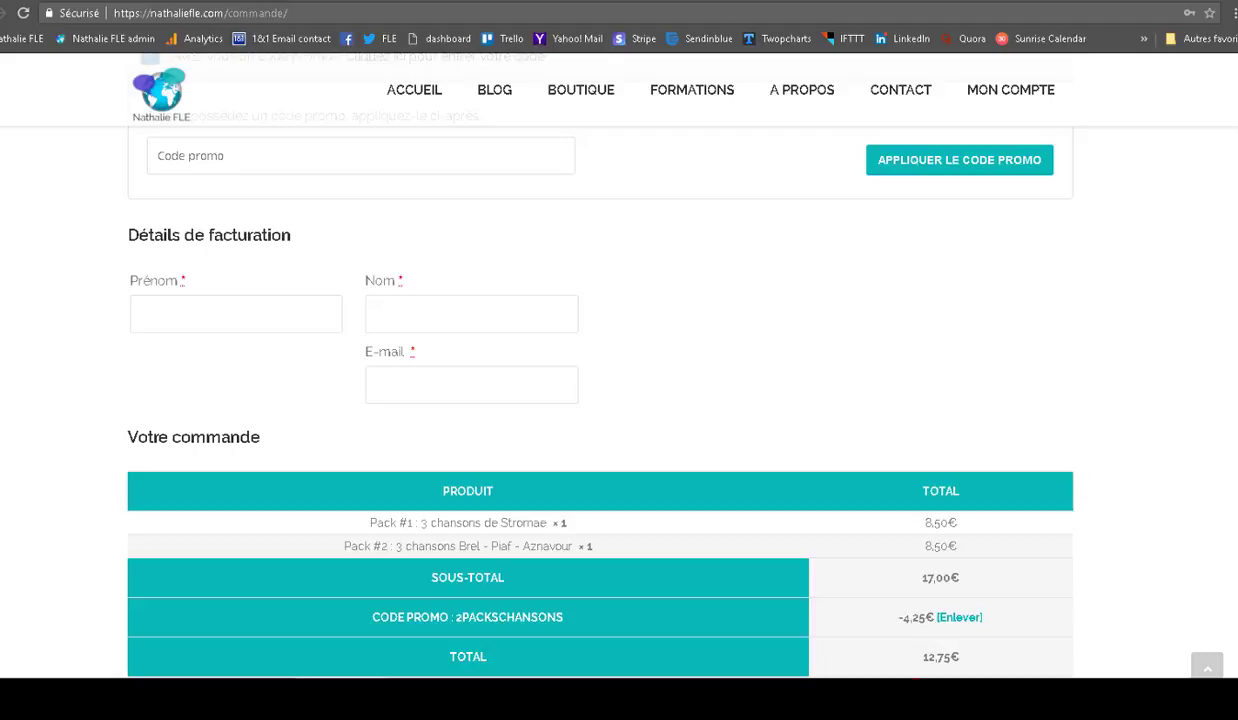
- Autofill the billing first name, last name and e-mail, then scroll to the card payment form
{"action": "left_click", "coordinate": [544, 315]}
{"action": "left_click", "coordinate": [475, 372]}
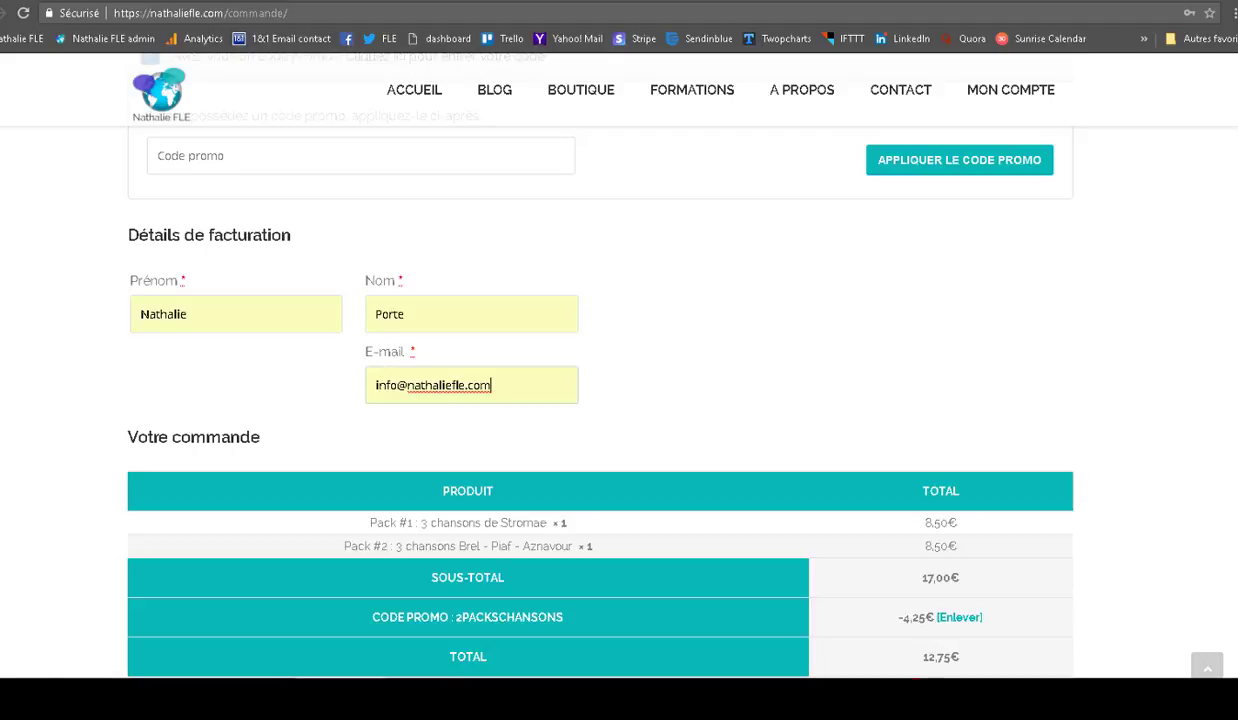
{"action": "scroll", "coordinate": [600, 400], "scroll_direction": "down", "scroll_amount": 2}
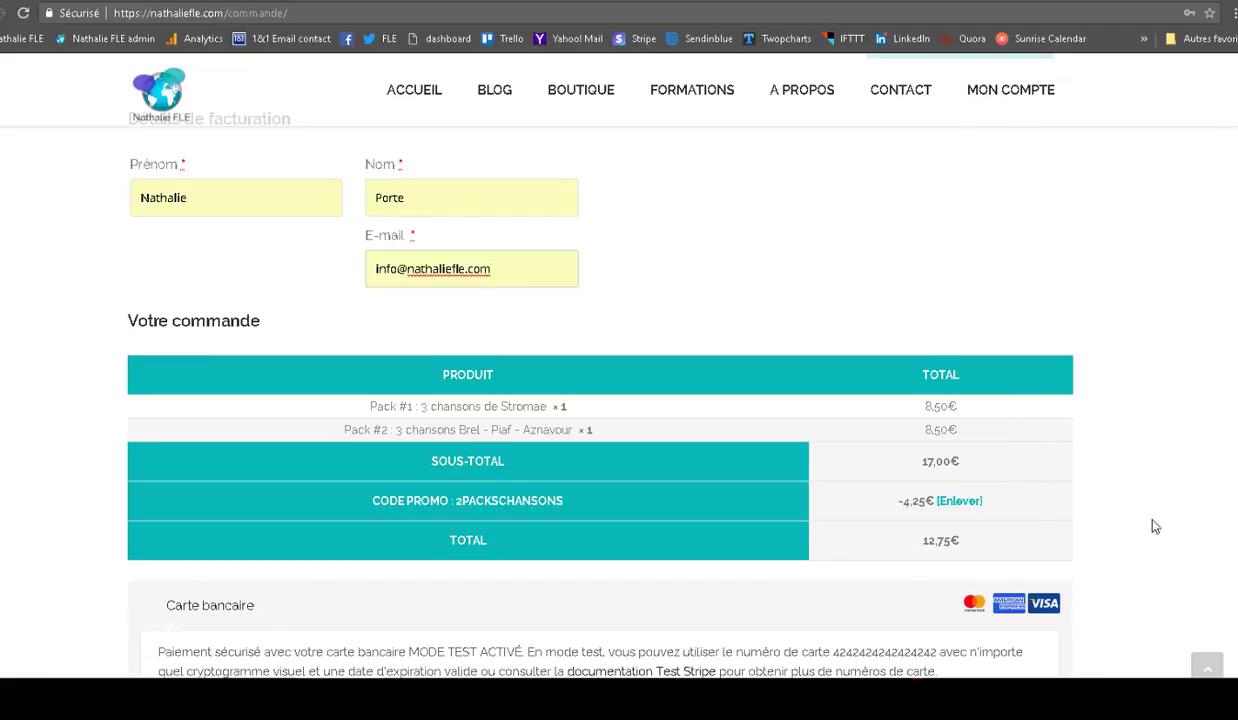
{"action": "scroll", "coordinate": [600, 400], "scroll_direction": "down", "scroll_amount": 1}
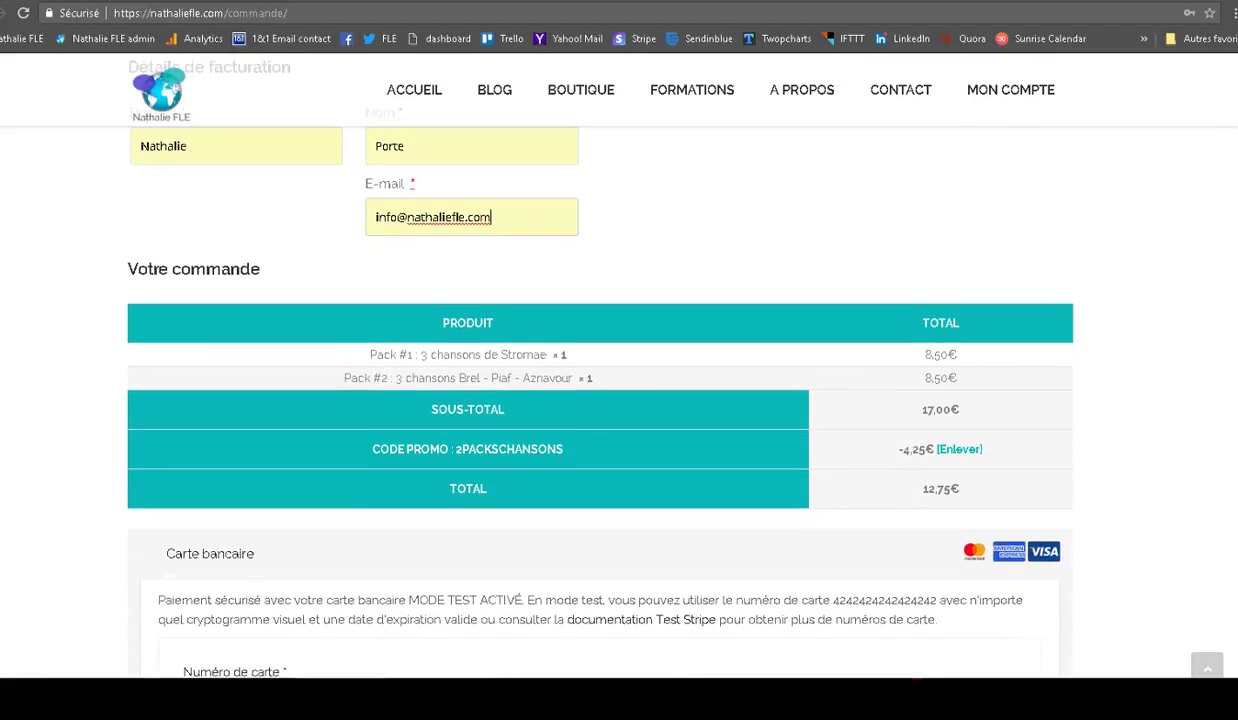
{"action": "scroll", "coordinate": [600, 400], "scroll_direction": "down", "scroll_amount": 1}
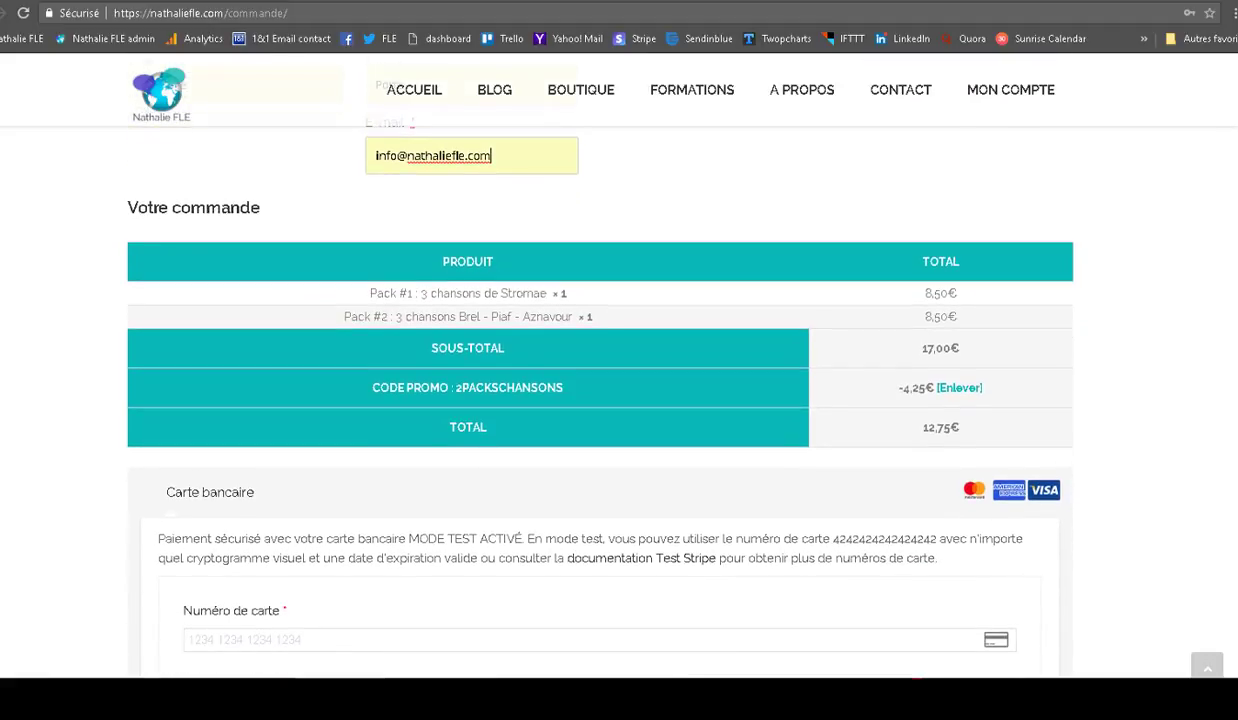
{"action": "scroll", "coordinate": [600, 400], "scroll_direction": "down", "scroll_amount": 3}
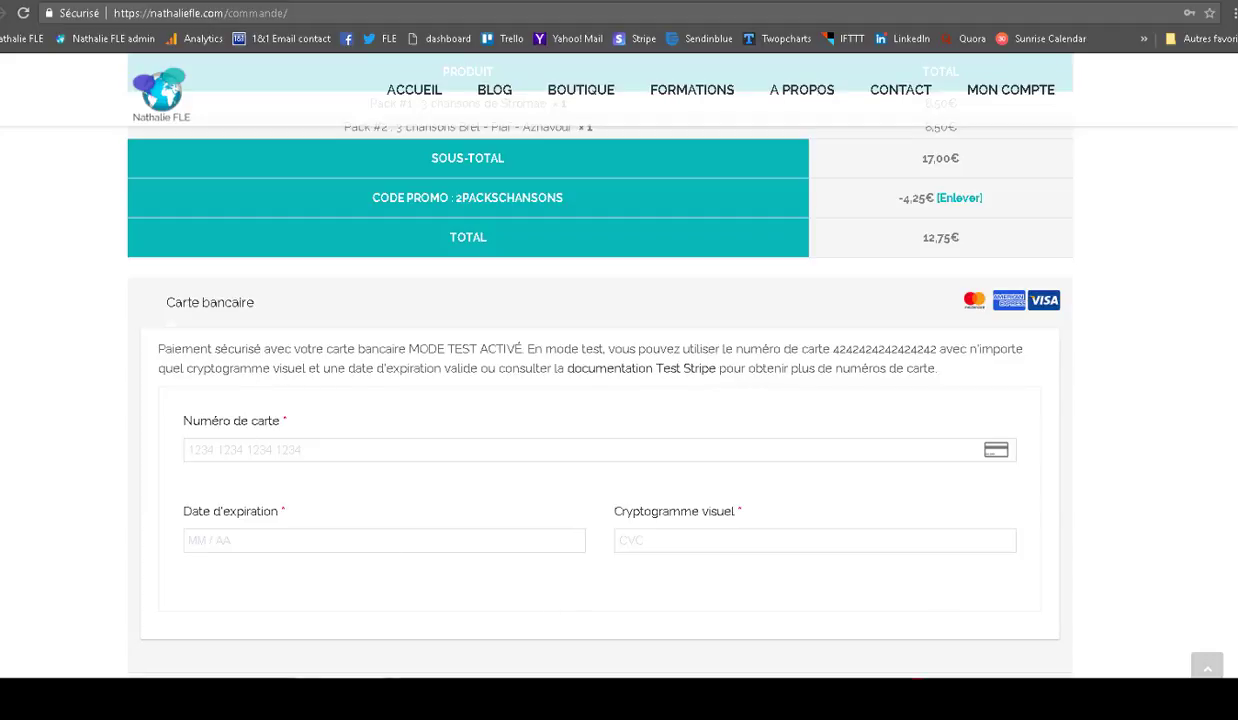
{"action": "scroll", "coordinate": [600, 360], "scroll_direction": "down", "scroll_amount": 1}
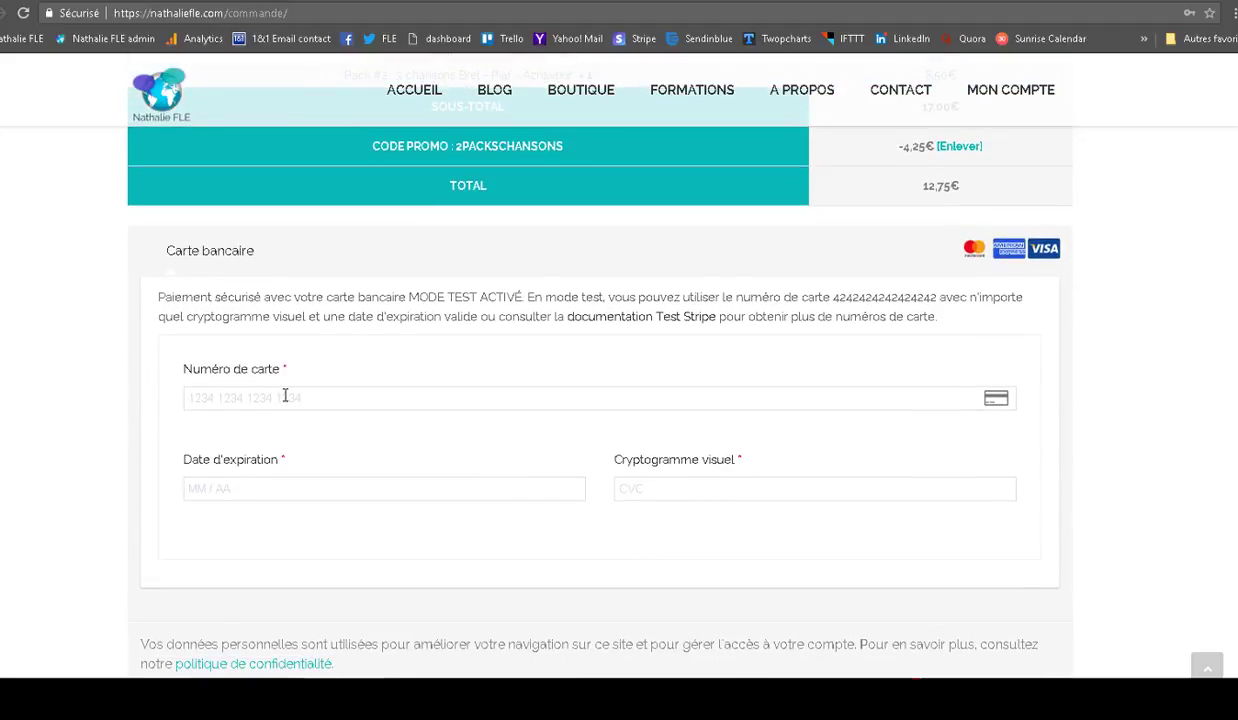
- Copy the Stripe test card number from the notice into the Numéro de carte field
{"action": "left_click_drag", "start_coordinate": [834, 298], "coordinate": [938, 298]}
{"action": "right_click", "coordinate": [897, 306]}
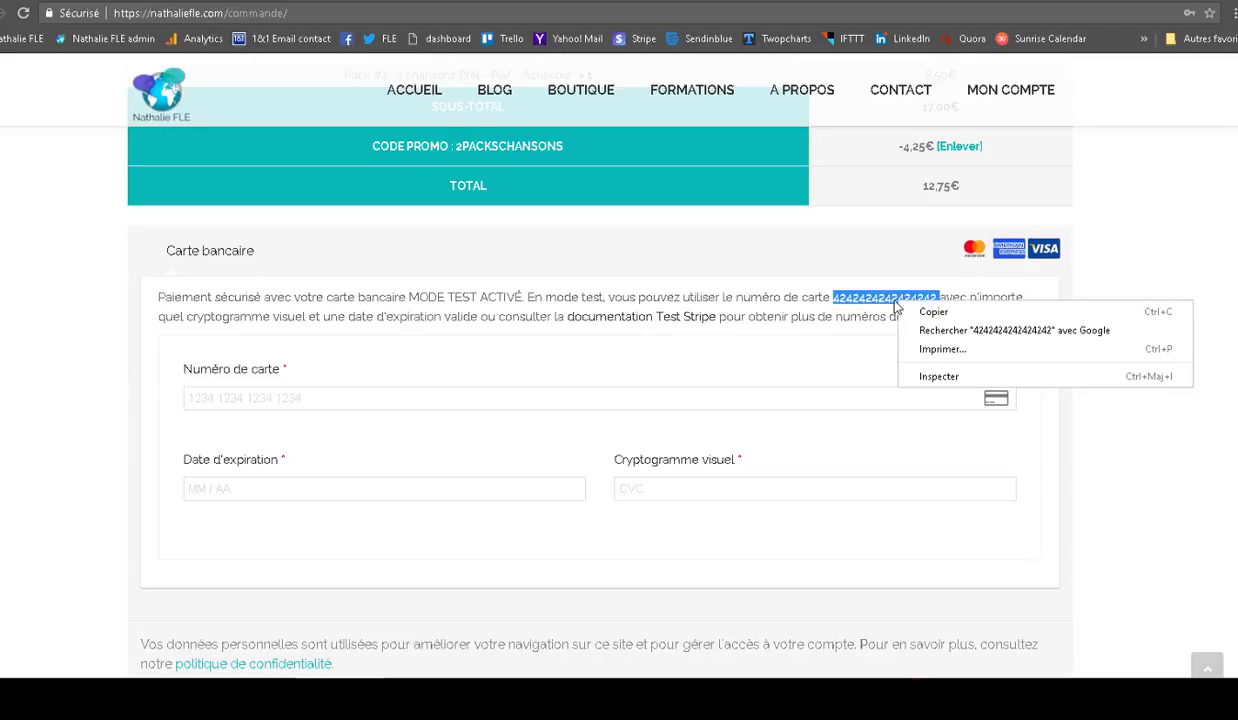
{"action": "left_click", "coordinate": [930, 311]}
{"action": "left_click", "coordinate": [240, 401]}
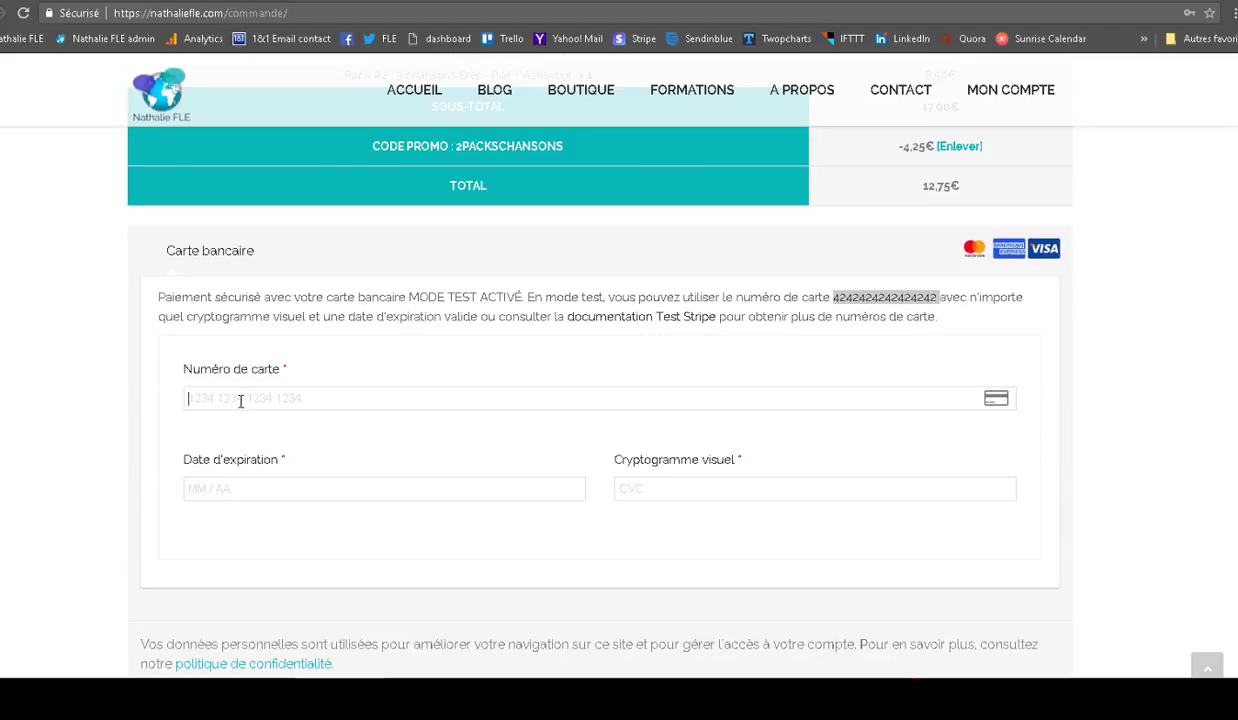
{"action": "right_click", "coordinate": [240, 401]}
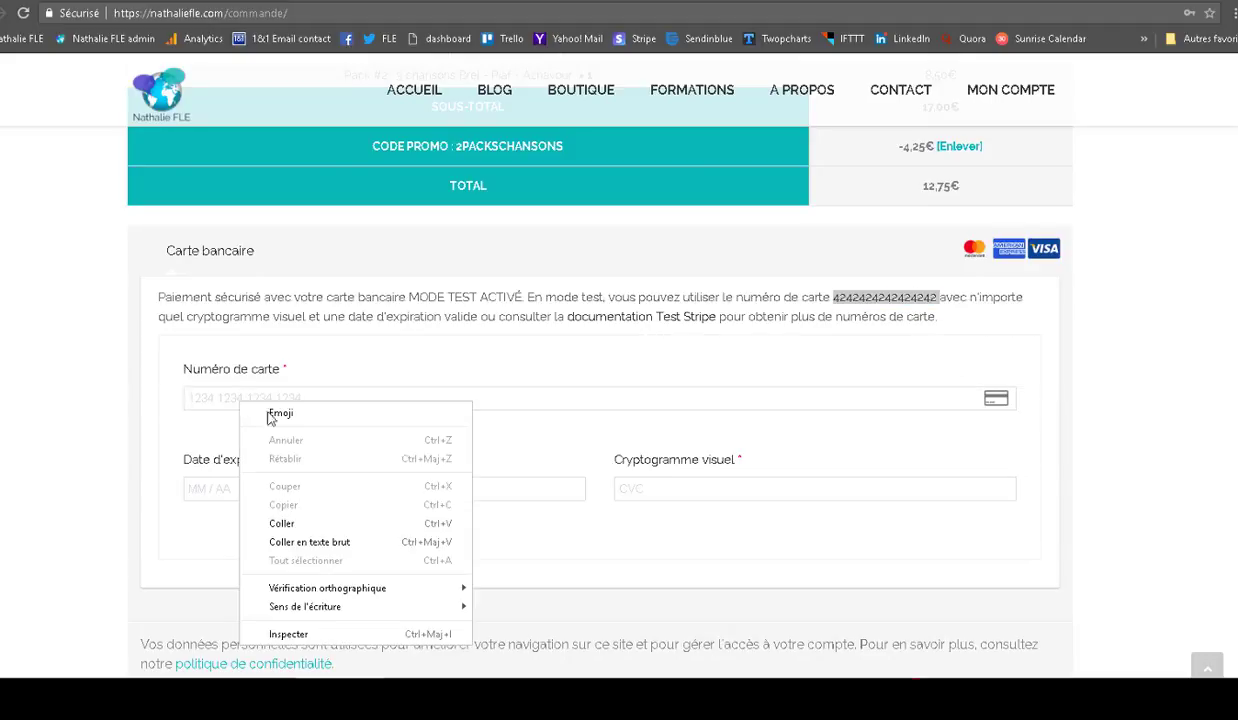
{"action": "left_click", "coordinate": [292, 518]}
- Enter expiry date 12 / 19 and the test security code
{"action": "left_click", "coordinate": [321, 485]}
{"action": "type", "text": "1219"}
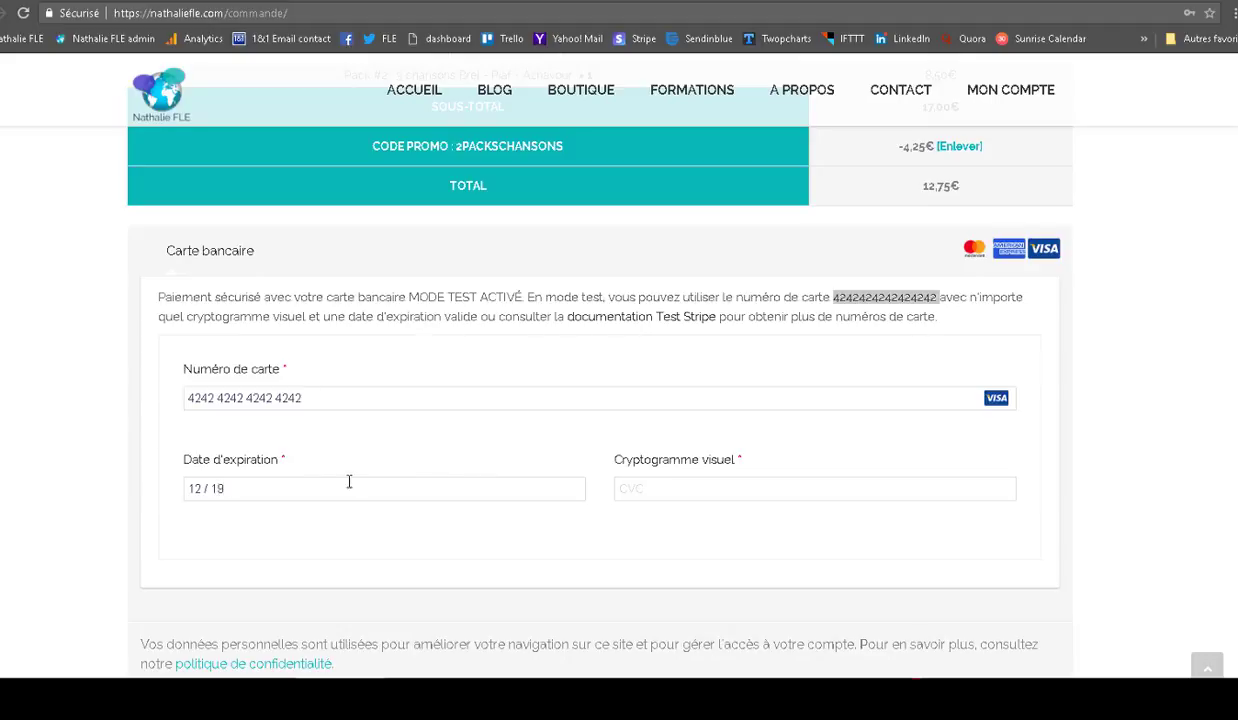
{"action": "left_click", "coordinate": [636, 487]}
{"action": "type", "text": "123"}
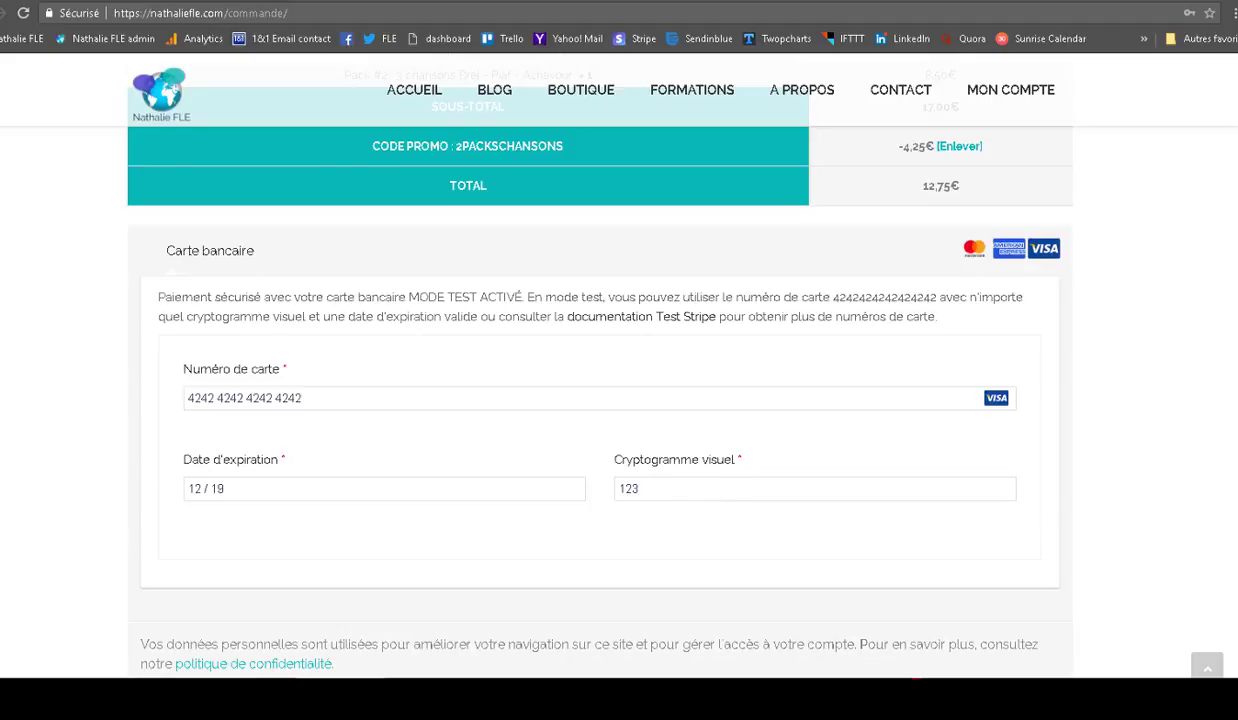
{"action": "scroll", "coordinate": [600, 400], "scroll_direction": "down", "scroll_amount": 2}
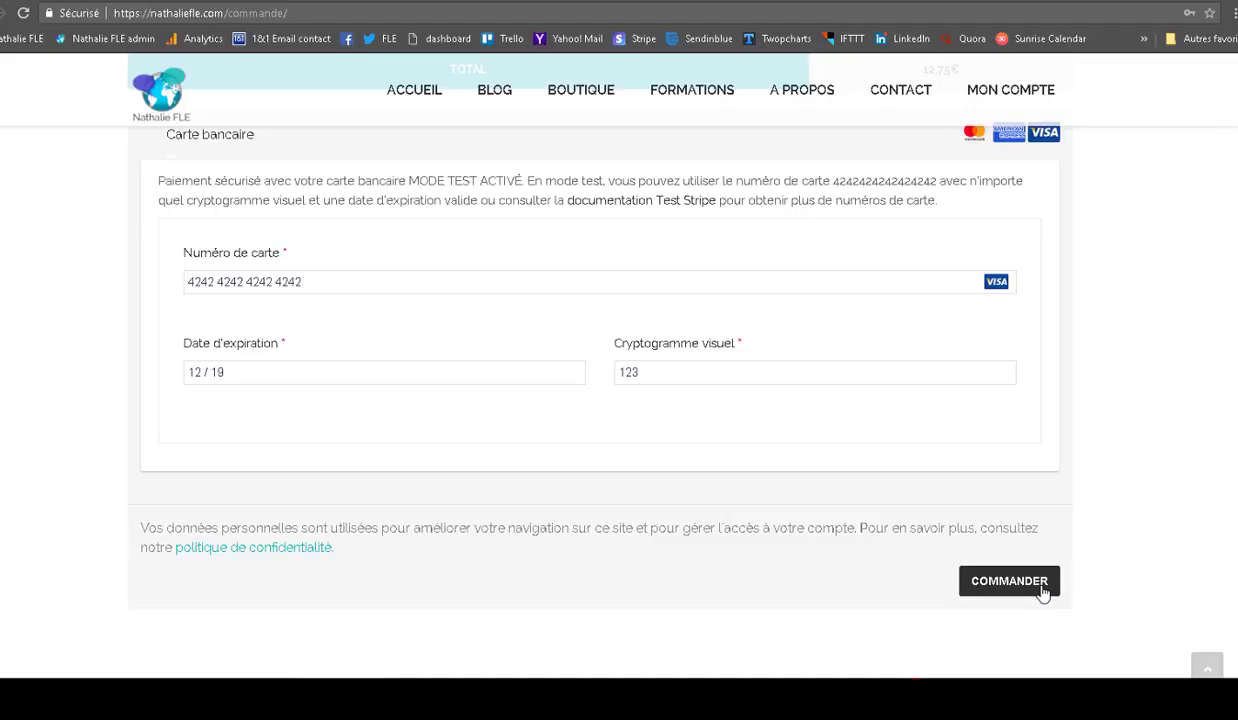
- Submit the order with COMMANDER, paying 12,75€ by bank card
{"action": "left_click", "coordinate": [1043, 590]}
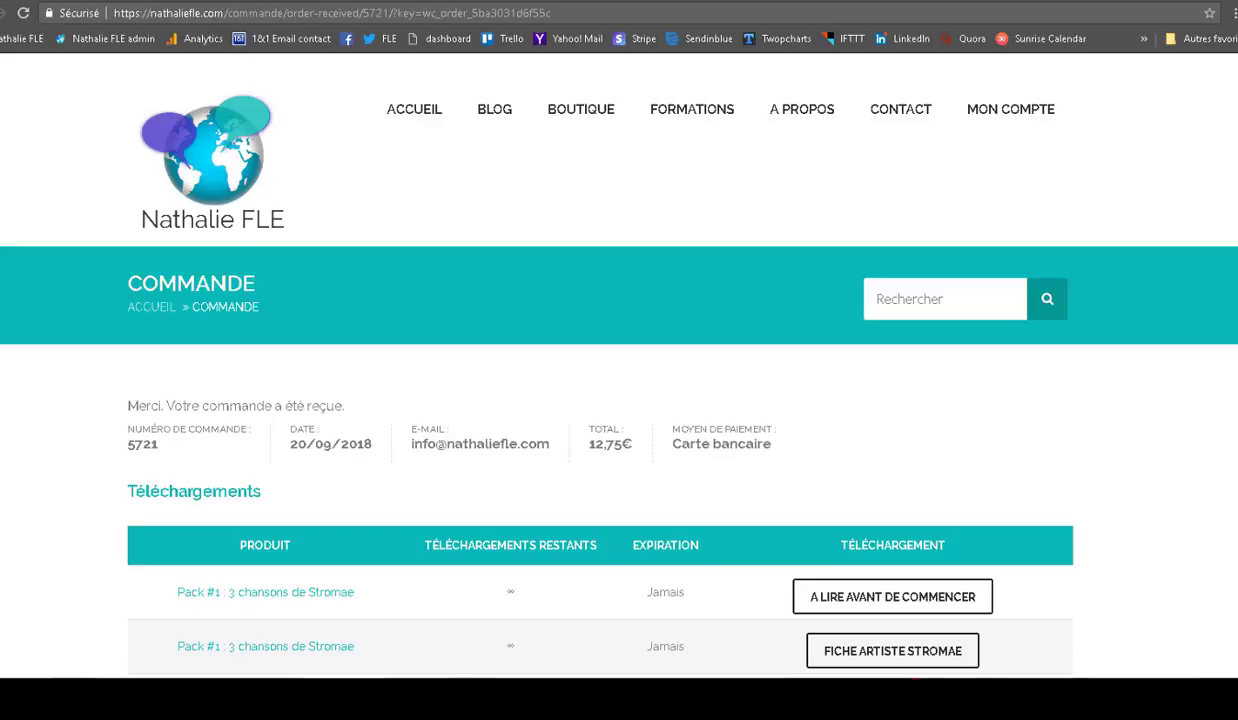
- Download the PAROLES DES CHANSONS file from the order's Téléchargements table
{"action": "scroll", "coordinate": [268, 385], "scroll_direction": "down", "scroll_amount": 1}
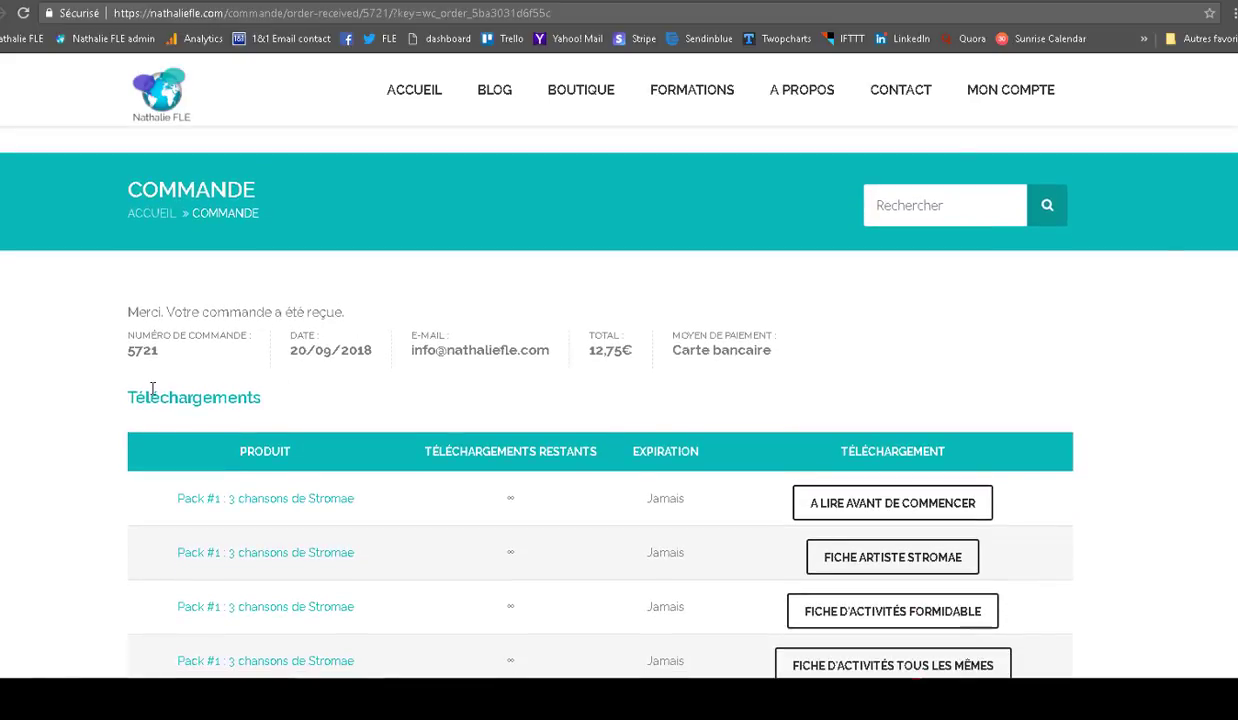
{"action": "scroll", "coordinate": [600, 400], "scroll_direction": "down", "scroll_amount": 2}
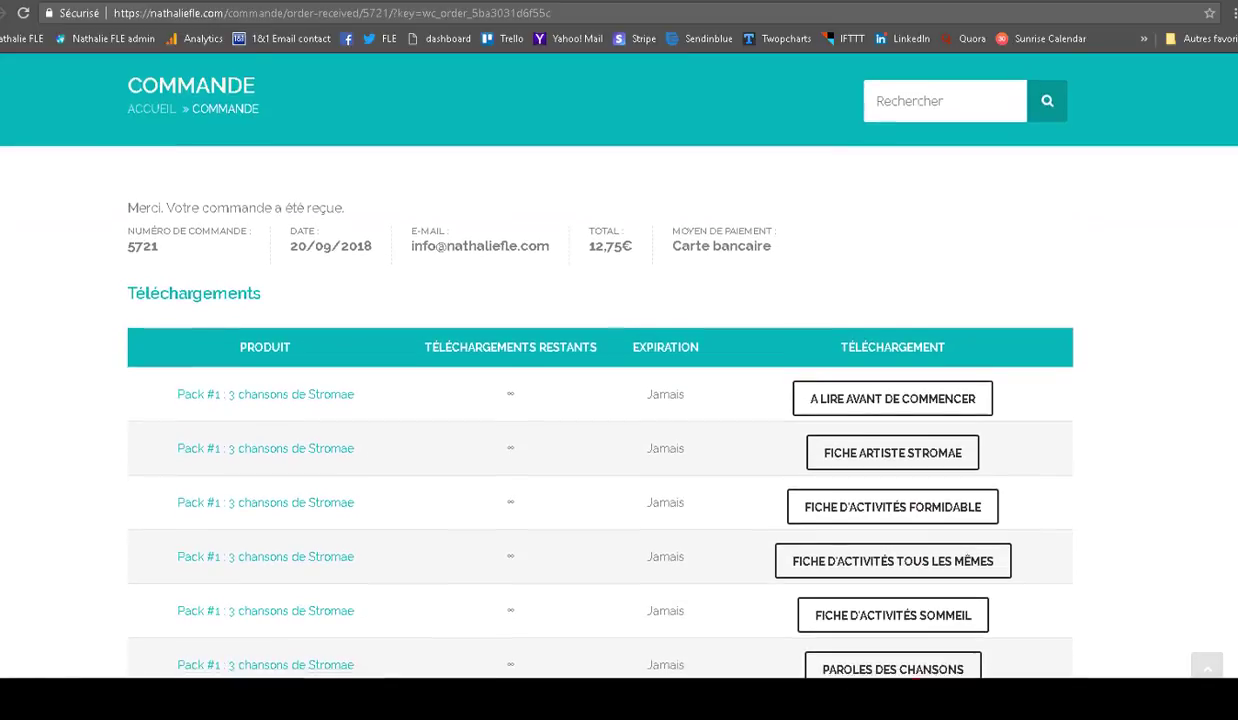
{"action": "scroll", "coordinate": [600, 400], "scroll_direction": "down", "scroll_amount": 1}
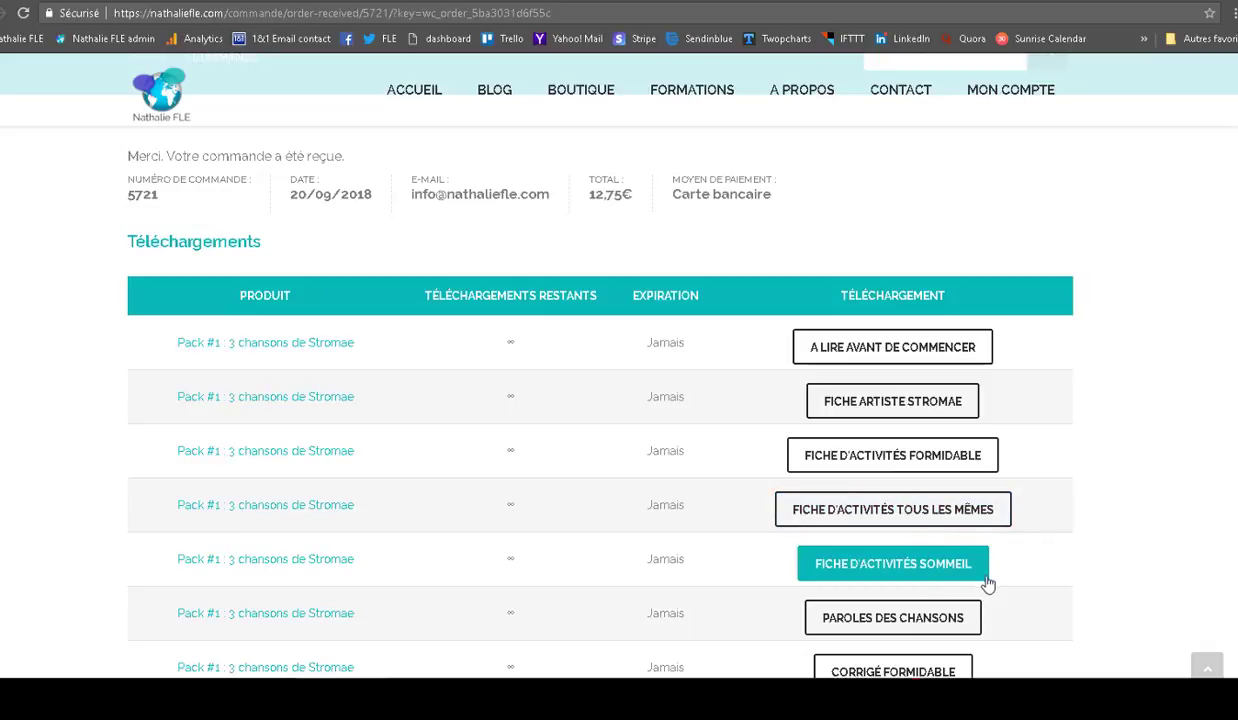
{"action": "scroll", "coordinate": [619, 400], "scroll_direction": "down", "scroll_amount": 1}
{"action": "scroll", "coordinate": [1039, 340], "scroll_direction": "down", "scroll_amount": 2}
{"action": "left_click", "coordinate": [905, 436]}
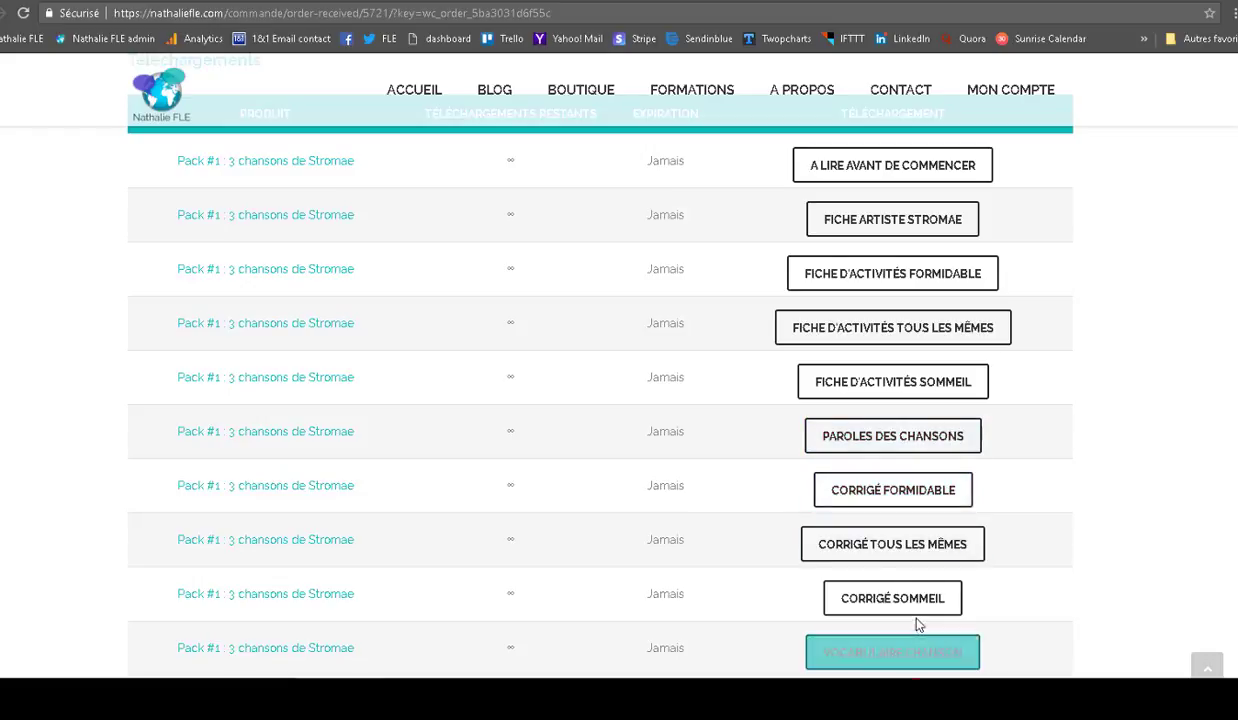